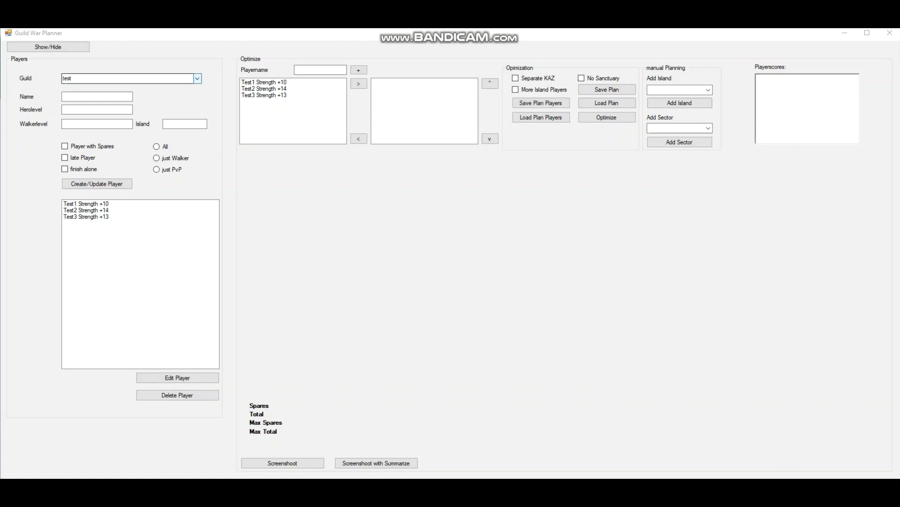
Check the available guilds and inspect the name of the matching players_testmax file in the GW Planer folder
left_click(198, 78)
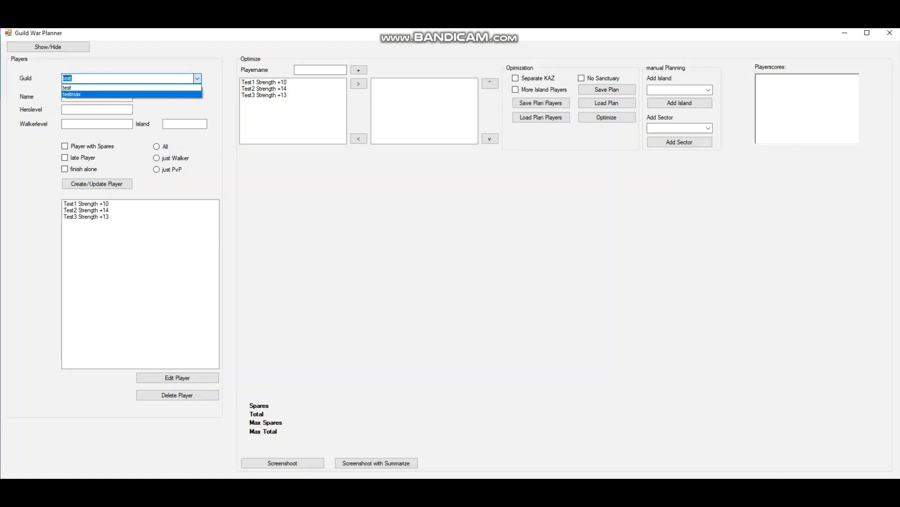
key("alt+Tab")
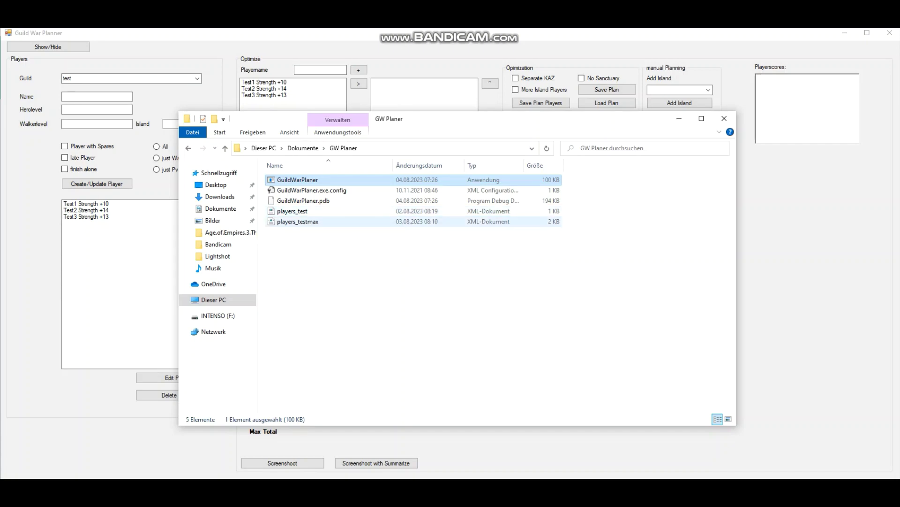
left_click(302, 220)
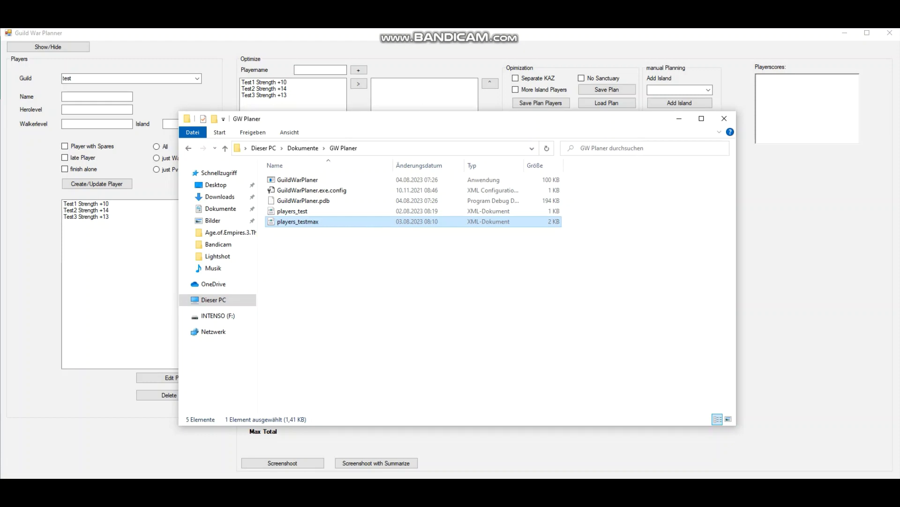
key("F2")
left_click_drag(319, 221, 299, 221)
left_click(329, 263)
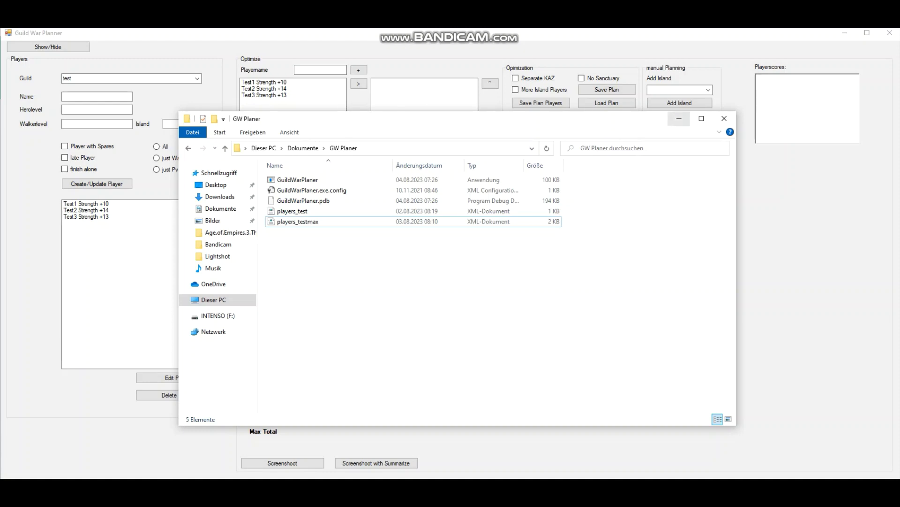
left_click(679, 118)
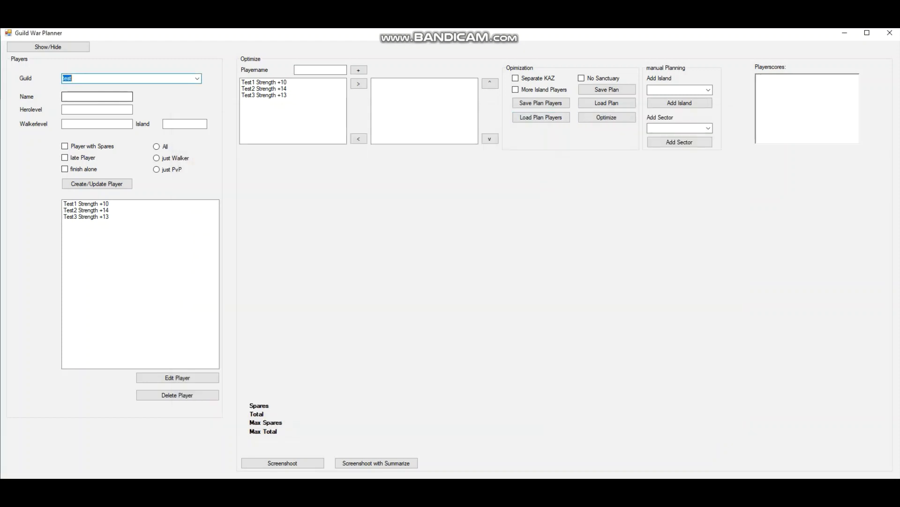
left_click(96, 96)
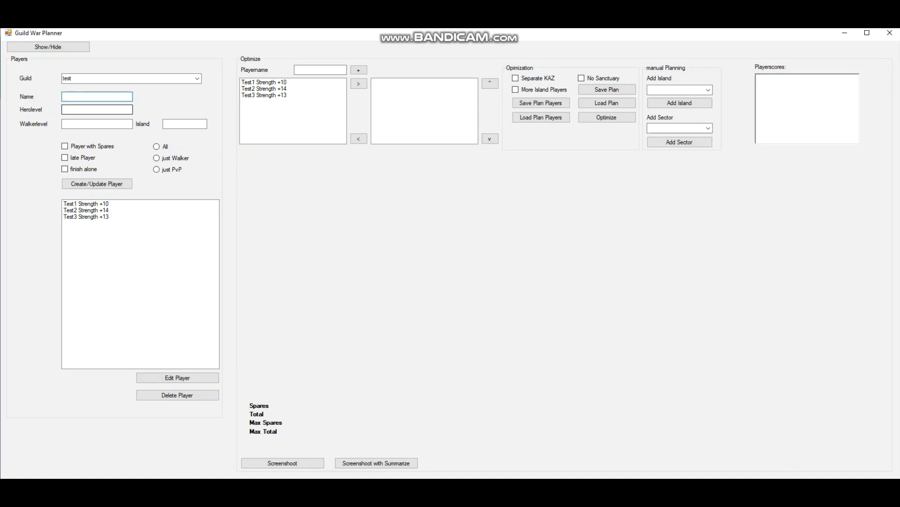
left_click(64, 109)
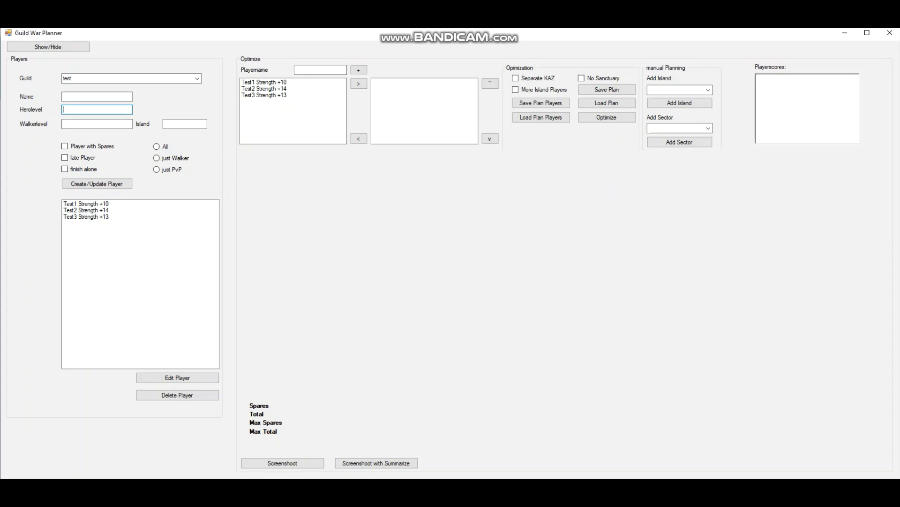
left_click(86, 203)
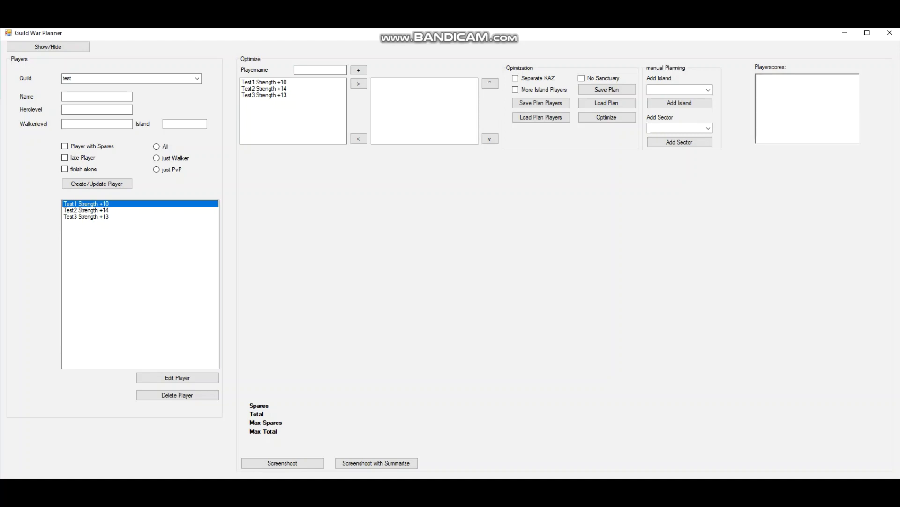
Hide the player management area and add Test1, Test2 and Test3 to the plan's participating players
left_click(264, 82)
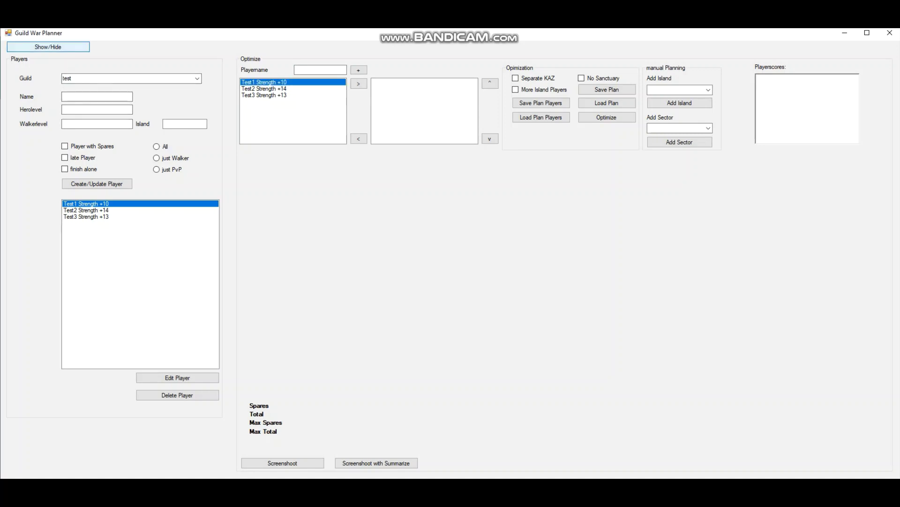
left_click(48, 46)
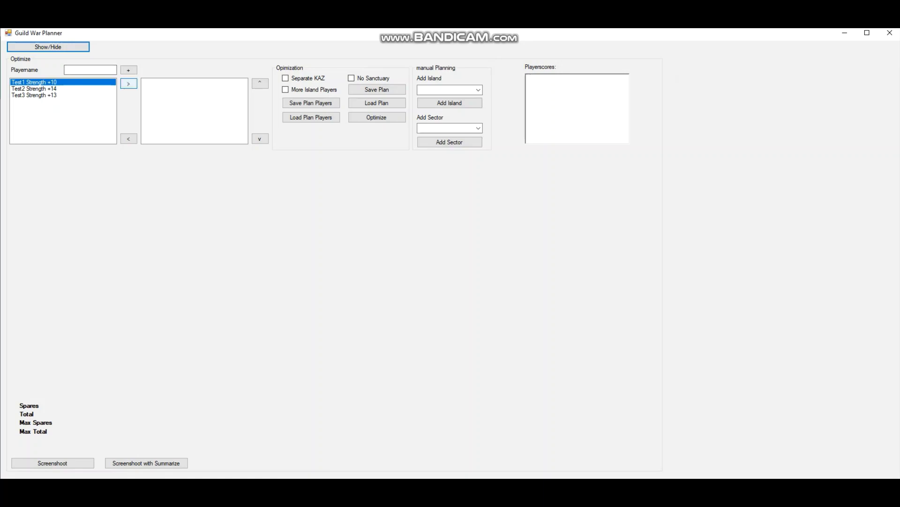
left_click(129, 84)
left_click(32, 83)
left_click(129, 83)
left_click(33, 82)
left_click(128, 83)
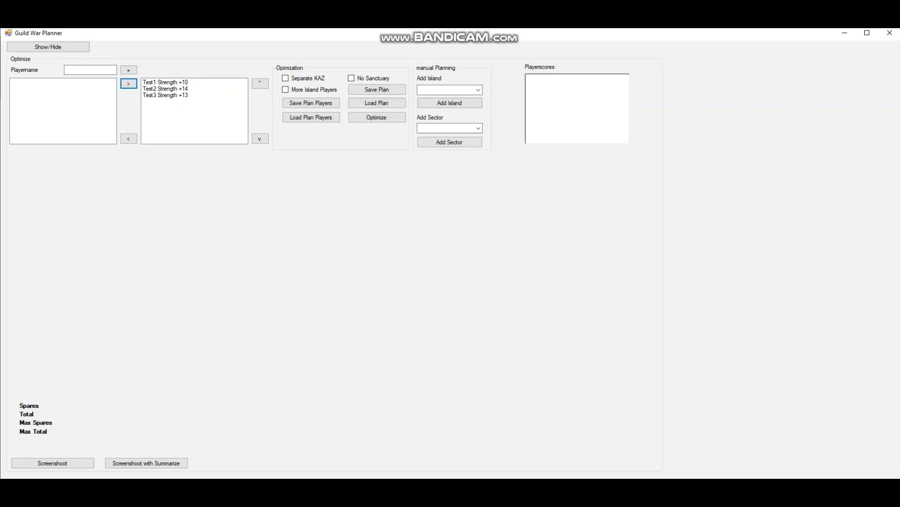
Enable Separate KAZ and generate an optimized plan for the participating players
left_click(195, 83)
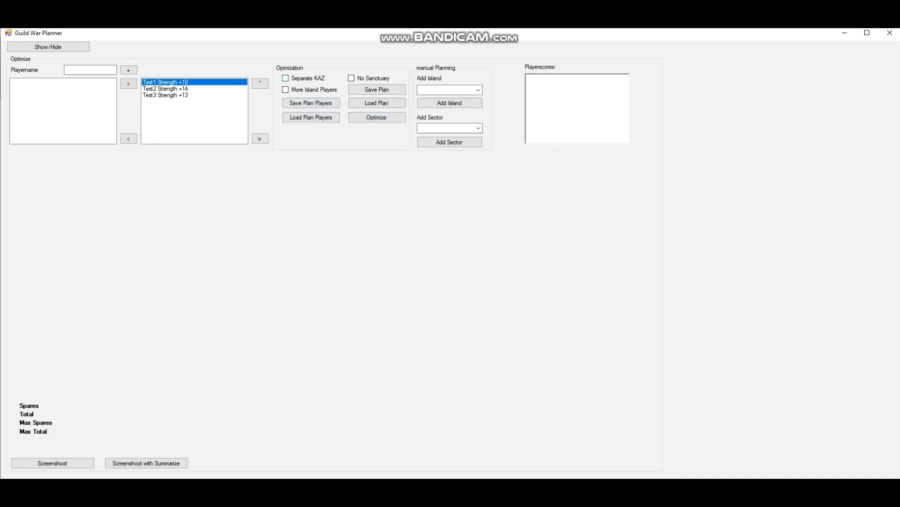
left_click(285, 78)
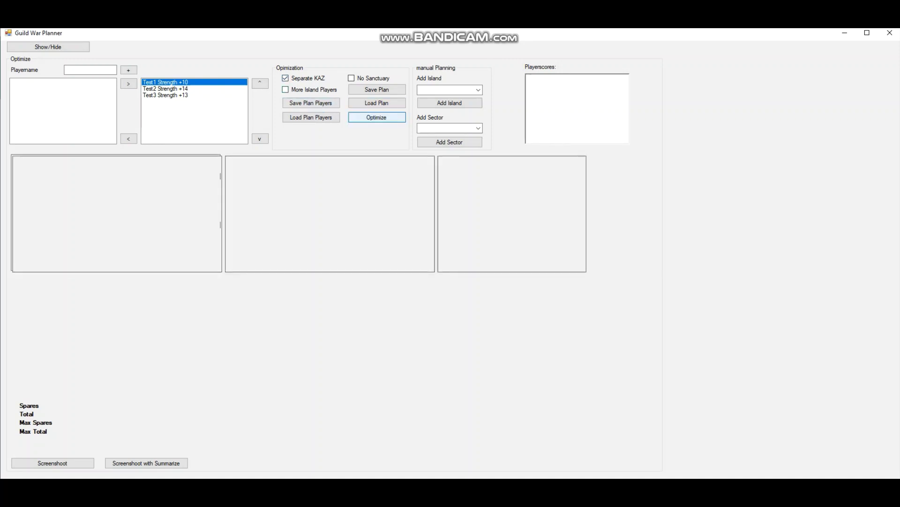
left_click(376, 117)
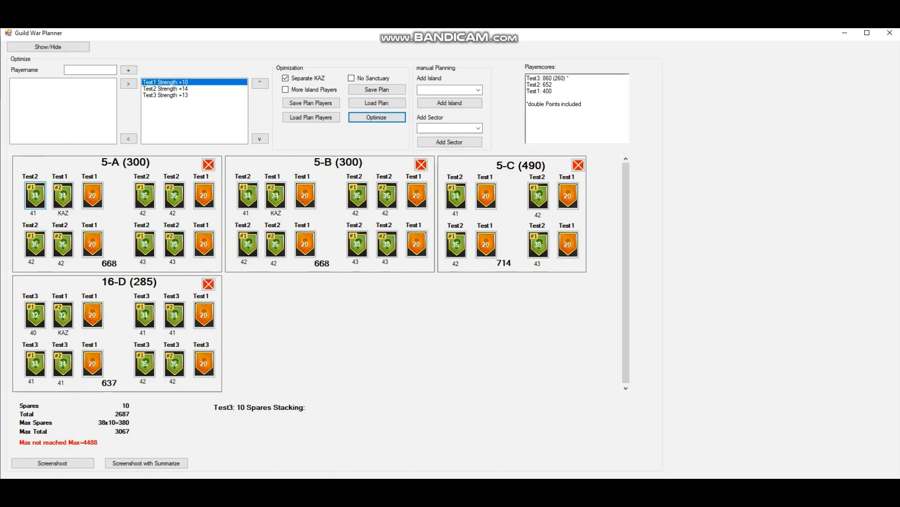
Rearrange sector 5-A so Test1 takes its first upper-row slot and orange badge and Test2 the orange badge below; review the player scores
left_click_drag(34, 195, 93, 195)
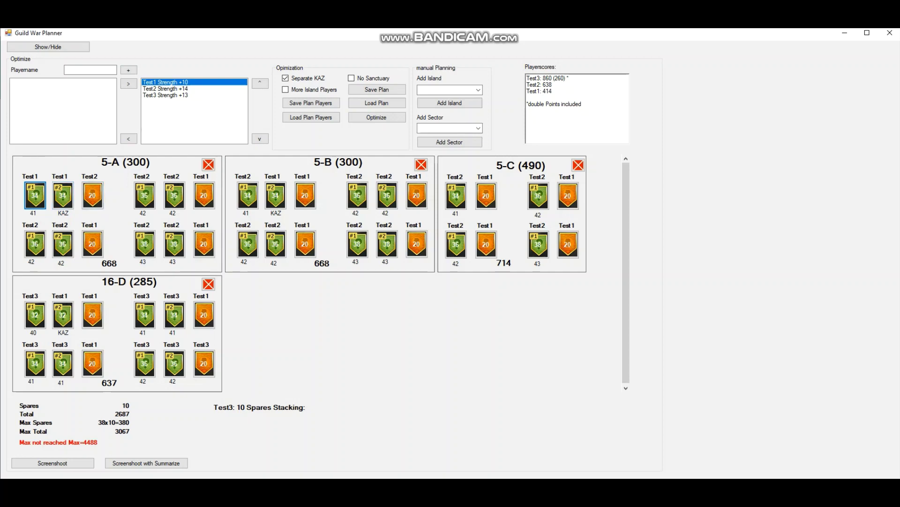
left_click_drag(93, 195, 93, 243)
left_click_drag(553, 91, 527, 78)
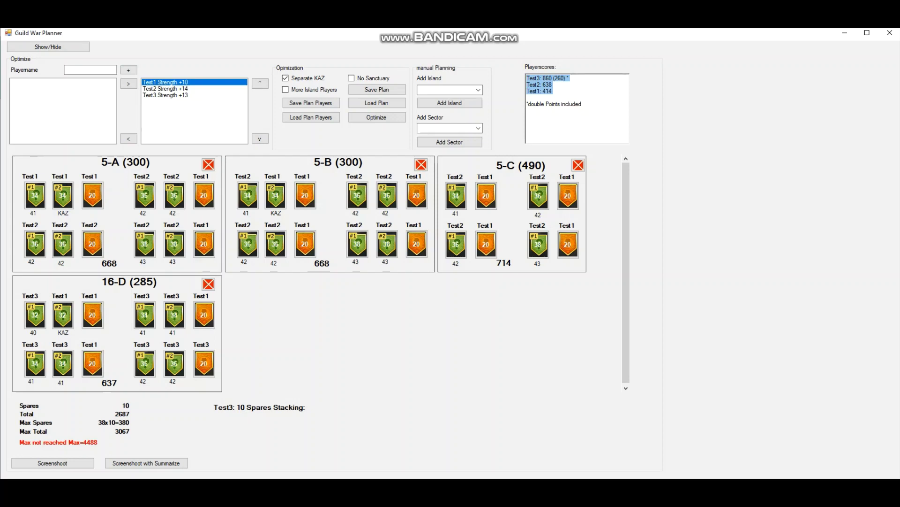
Look through the sectors available for manual planning without choosing one
left_click(478, 128)
scroll(445, 195, "down", 7)
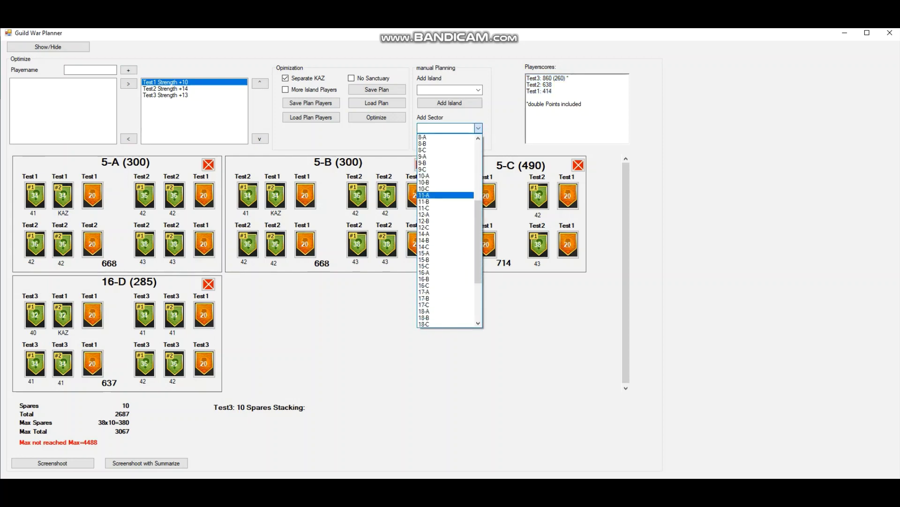
scroll(445, 195, "up", 7)
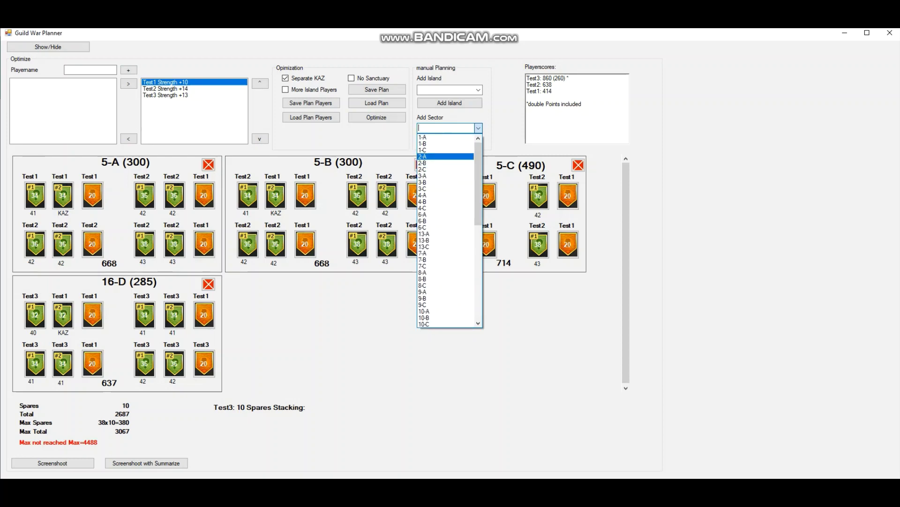
scroll(446, 172, "down", 1)
scroll(445, 202, "down", 11)
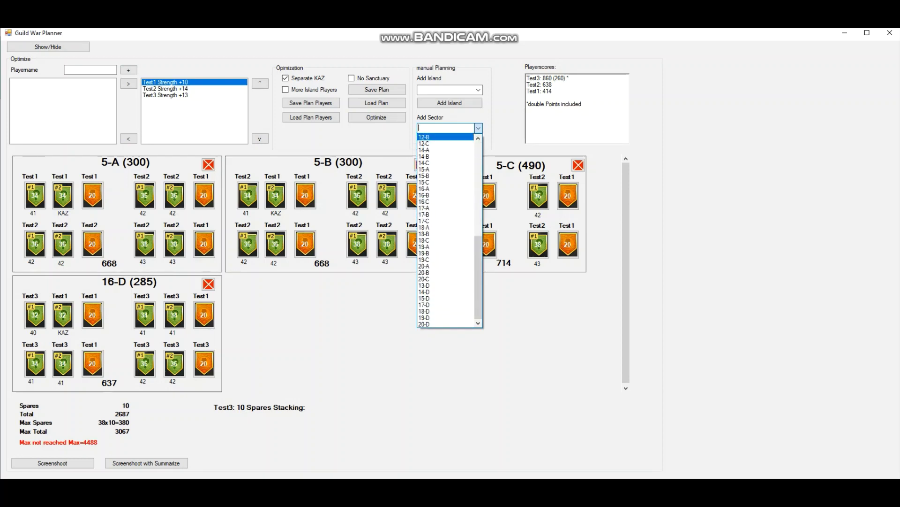
key("Escape")
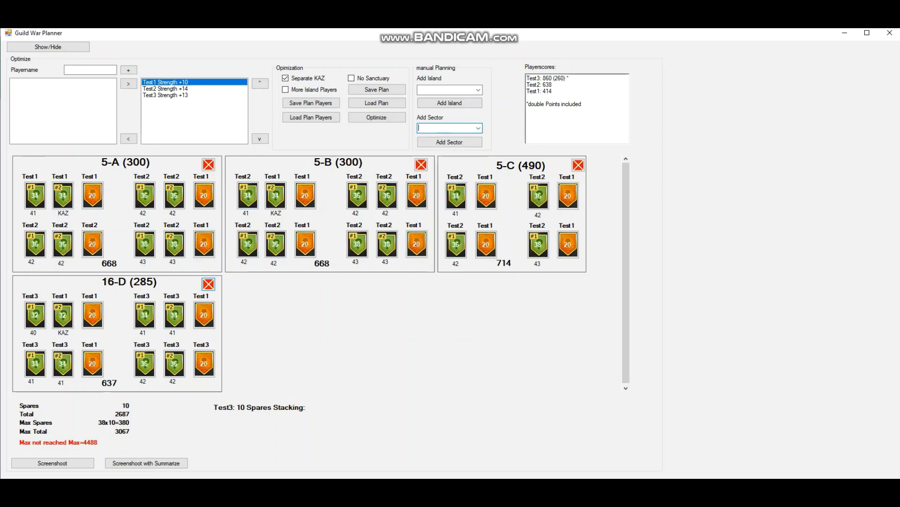
Remove sectors 16-D, 5-A, 5-B and 5-C from the plan
left_click(209, 283)
left_click(208, 164)
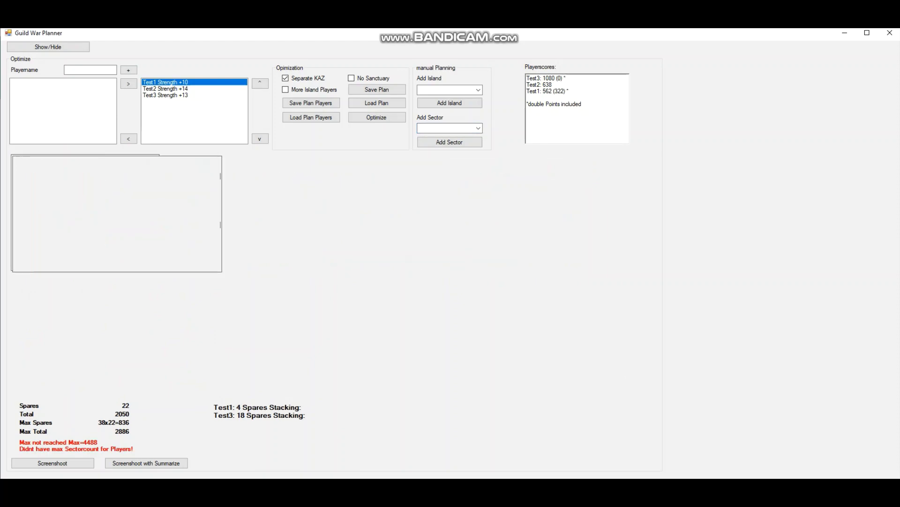
left_click(209, 164)
left_click(153, 165)
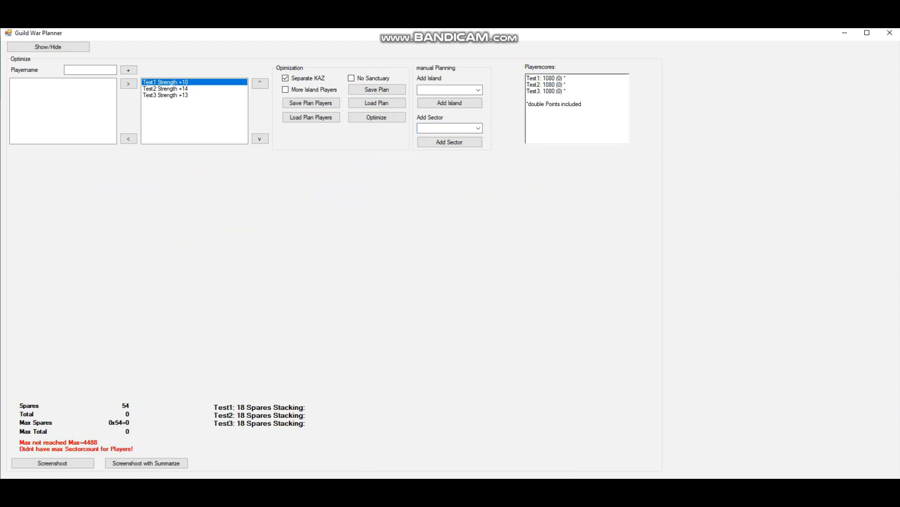
Add the whole of island 13 to the empty plan through manual planning
left_click(477, 129)
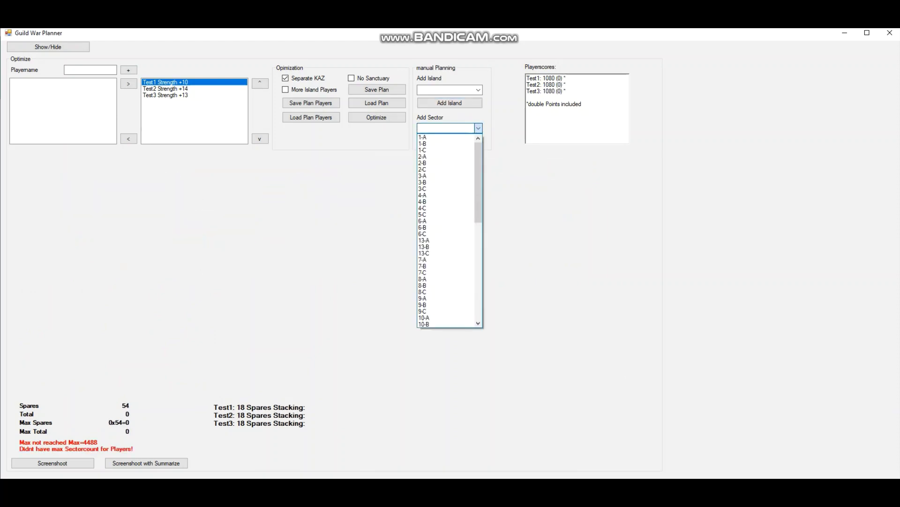
left_click(478, 90)
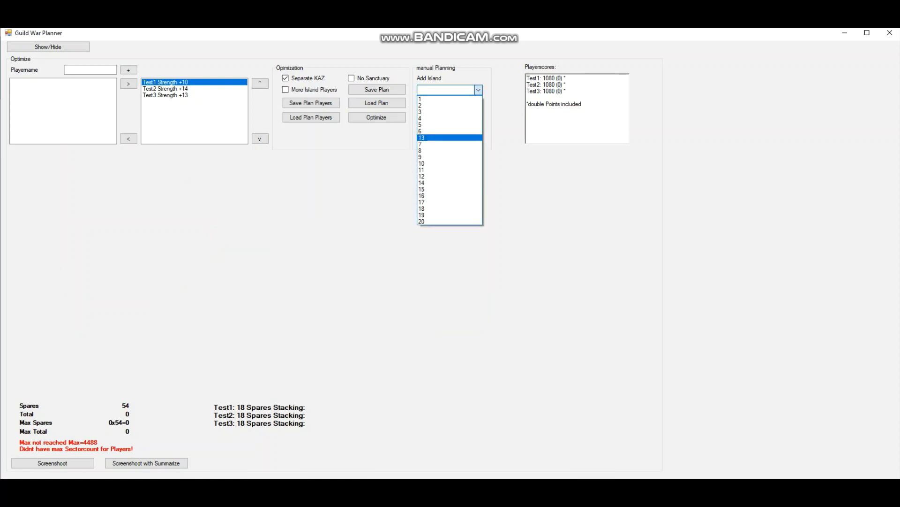
left_click(446, 176)
left_click(450, 103)
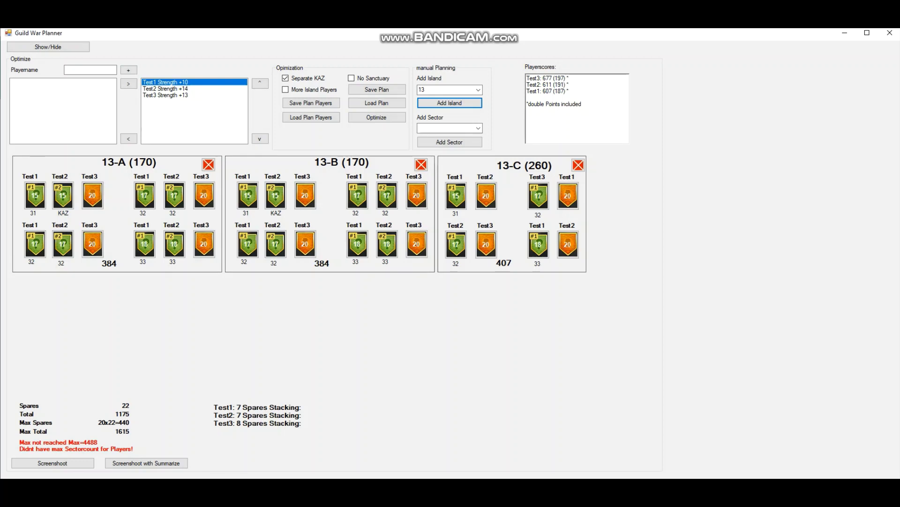
Add the single sector 4-A to the plan alongside the island 13 sectors
left_click(478, 128)
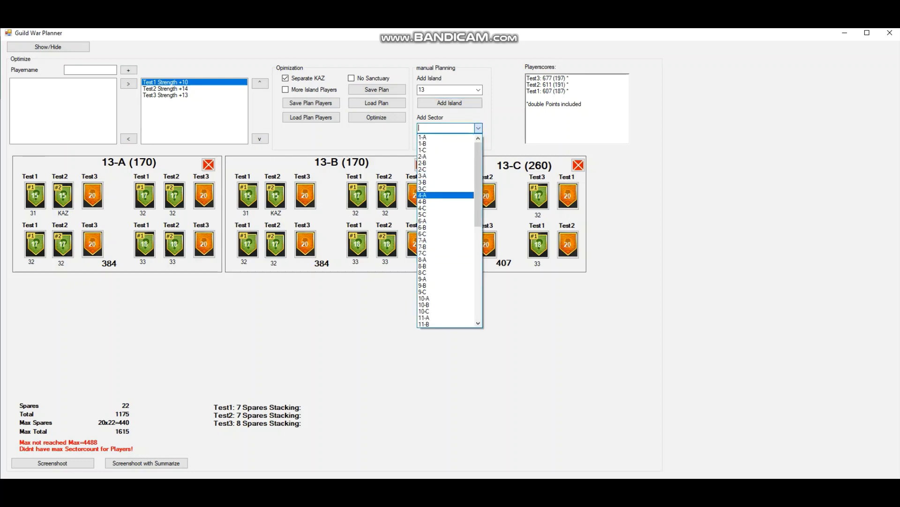
left_click(445, 195)
left_click(449, 141)
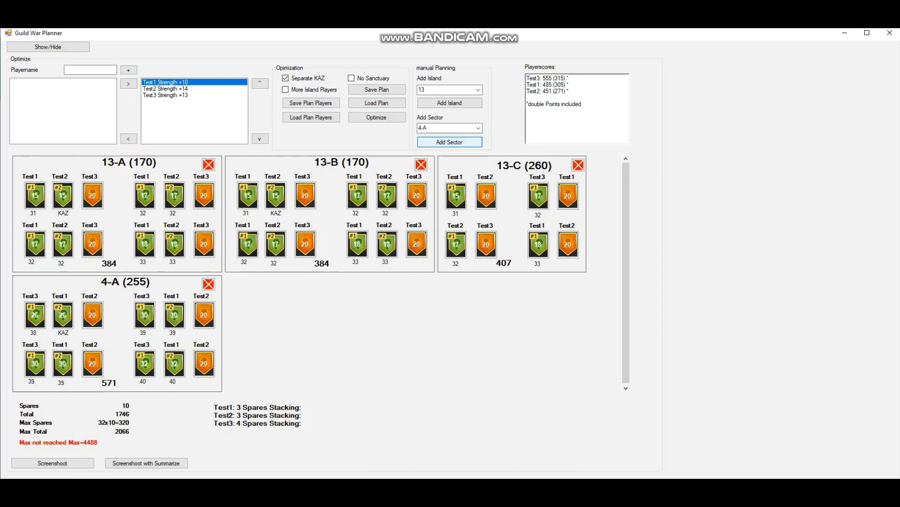
Add sector 6-A to the plan and remove it again
left_click(478, 127)
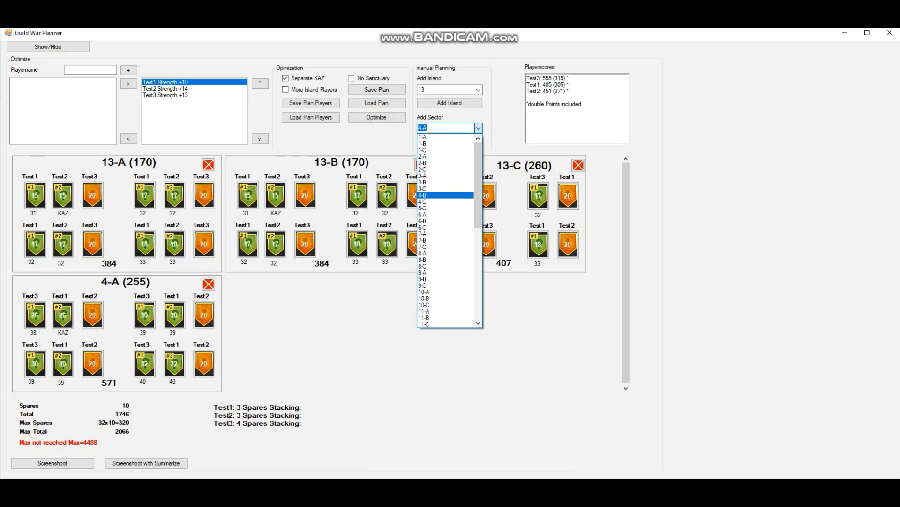
left_click(445, 188)
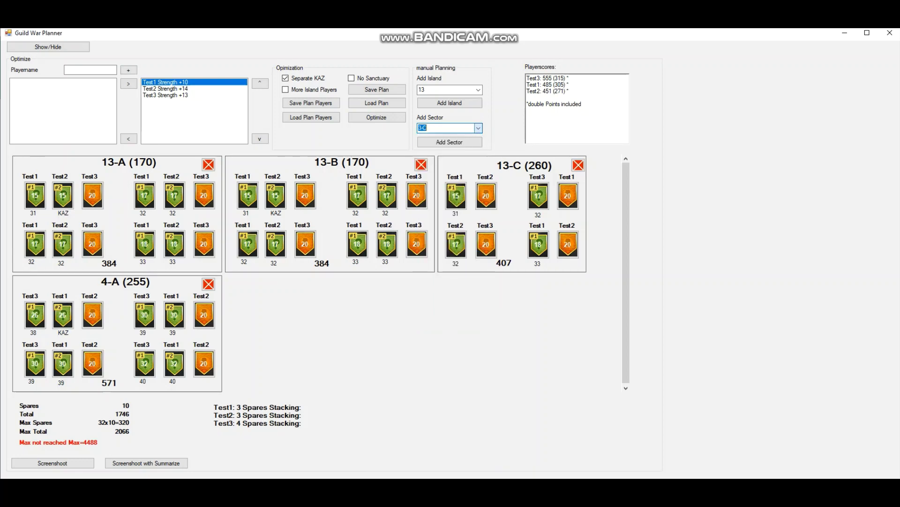
left_click(478, 127)
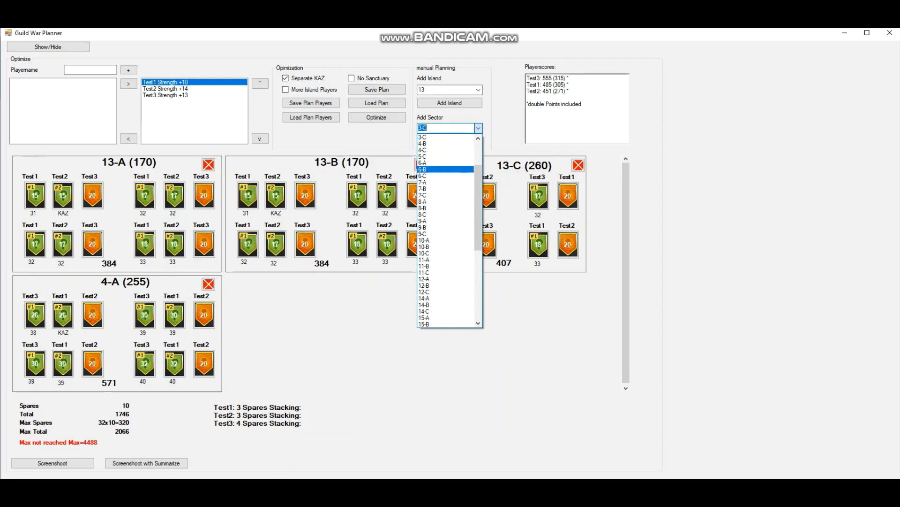
left_click(425, 163)
left_click(450, 141)
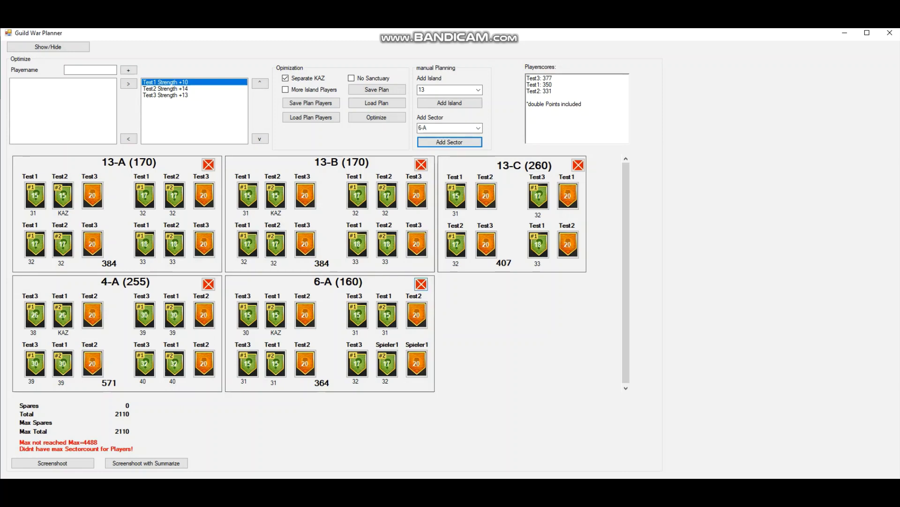
left_click(421, 284)
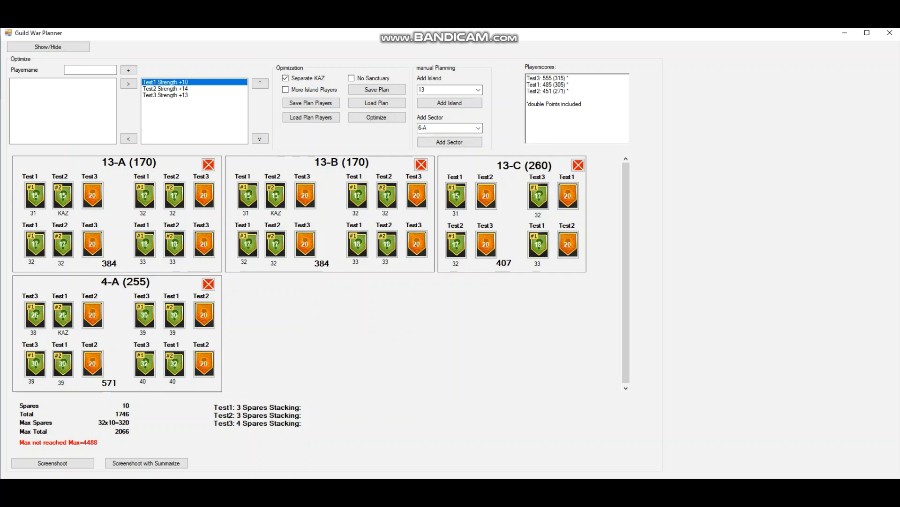
left_click(204, 314)
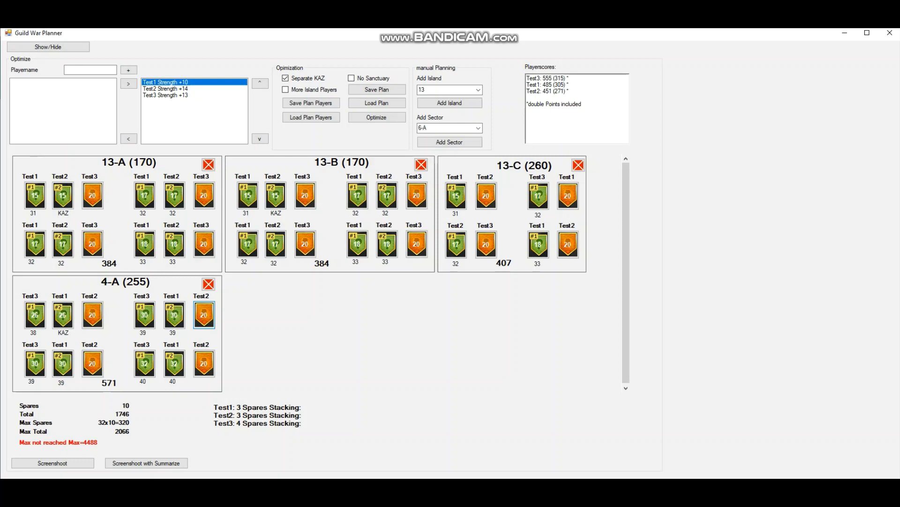
left_click(174, 244)
Show the player management area again and switch the guild to testmax
left_click(48, 47)
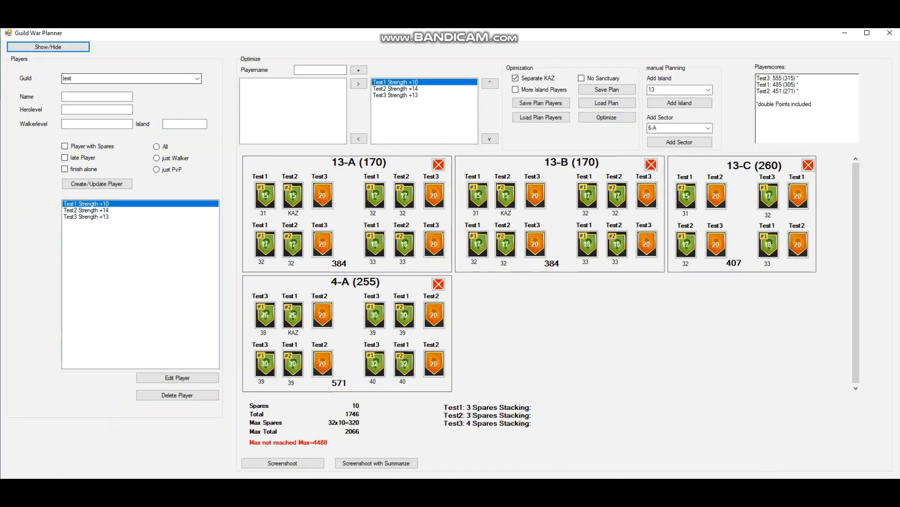
left_click(197, 78)
left_click(71, 94)
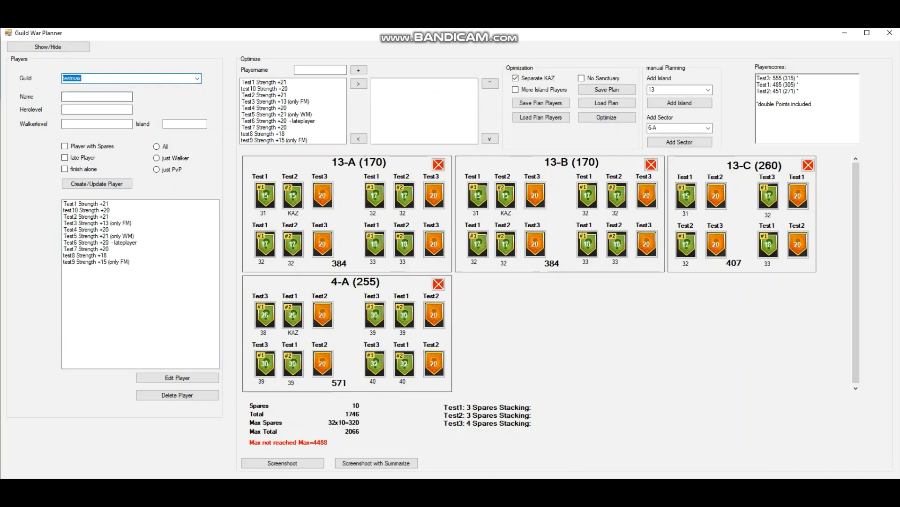
Add all testmax guild players to the plan's player selection and optimize the plan with Separate KAZ enabled
left_click(293, 82)
left_click(358, 83)
left_click(293, 83)
left_click(359, 84)
left_click(293, 82)
left_click(359, 83)
left_click(359, 83)
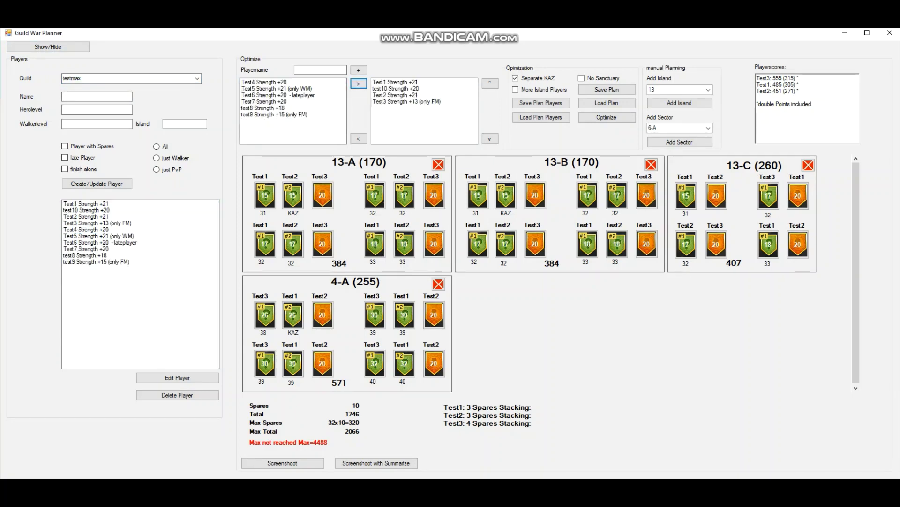
left_click(358, 83)
left_click(359, 84)
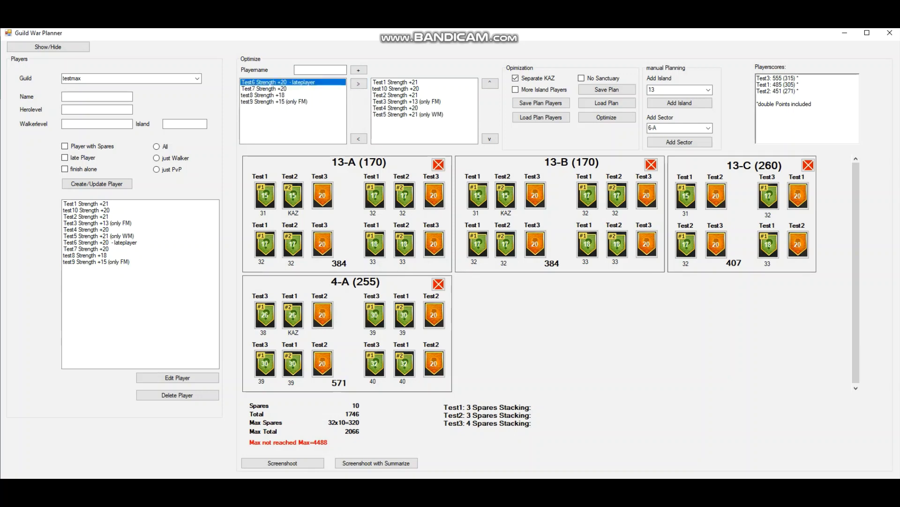
left_click(358, 83)
left_click(358, 84)
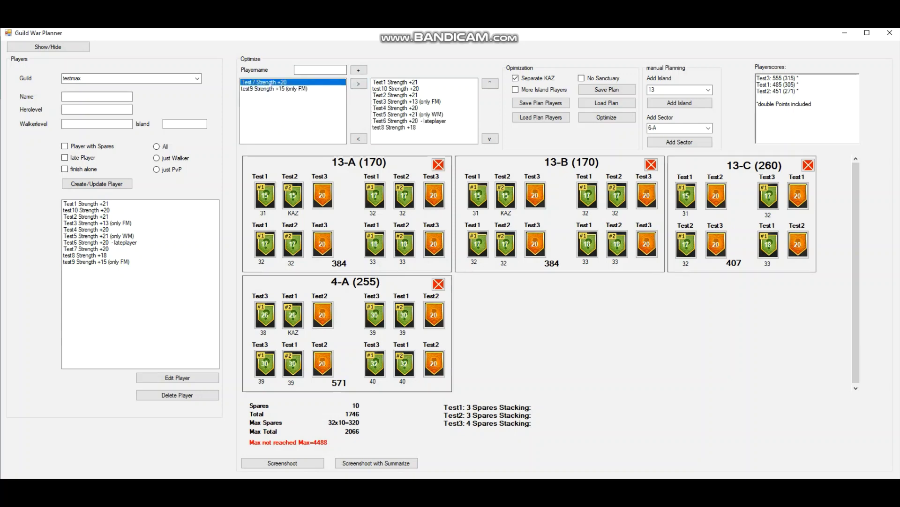
left_click(358, 83)
left_click(358, 84)
left_click(607, 118)
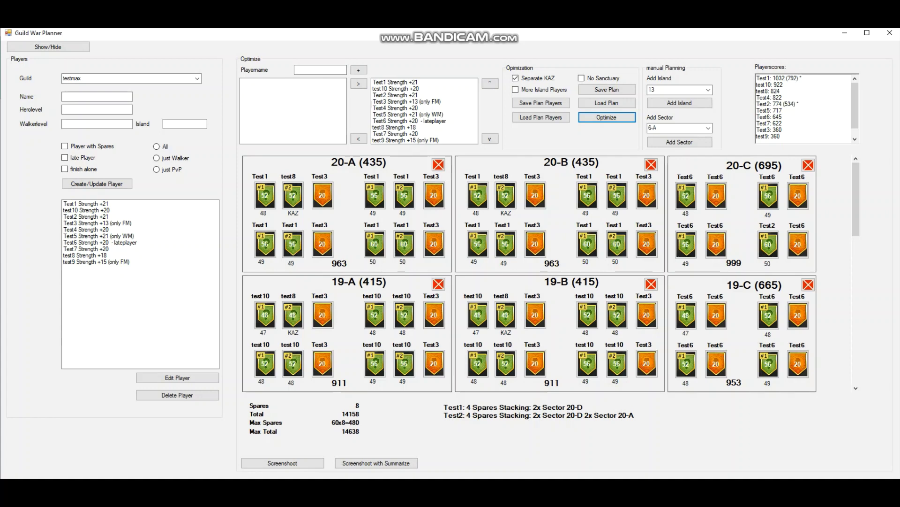
Review the optimized sector assignments from island 20 through sector 20-D, along with the full list of player scores
left_click(478, 363)
scroll(434, 362, "down", 10)
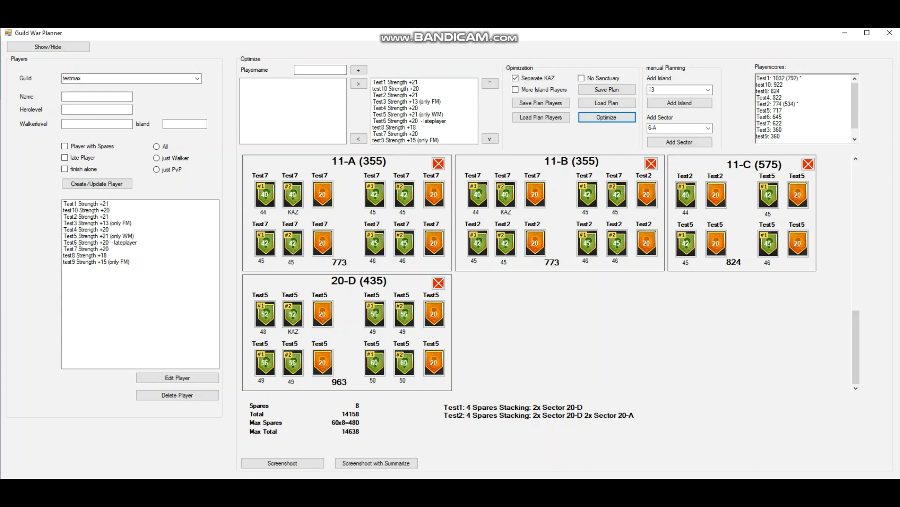
scroll(551, 272, "up", 10)
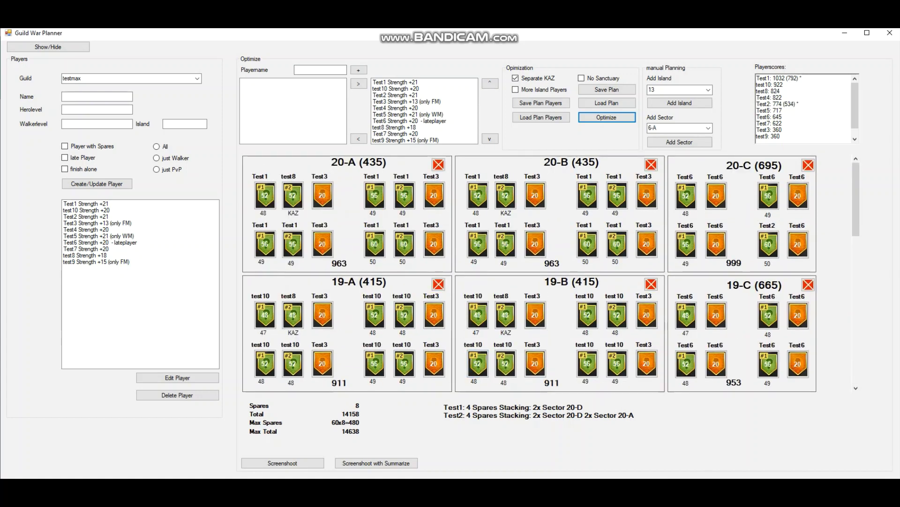
left_click(375, 244)
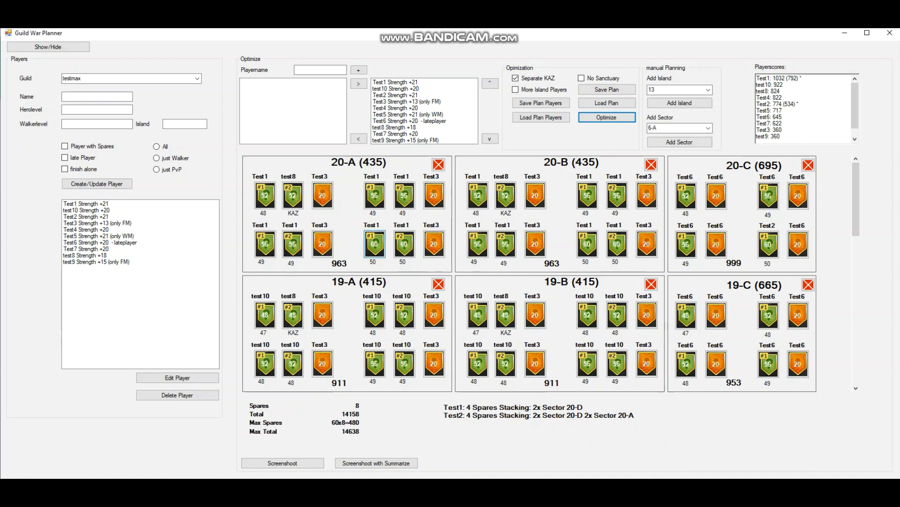
left_click(404, 243)
scroll(551, 272, "down", 10)
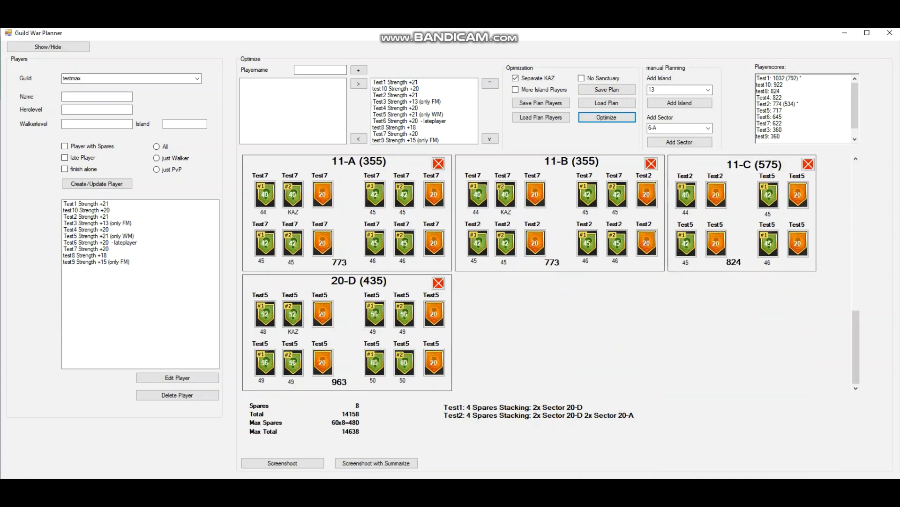
left_click_drag(783, 137, 756, 77)
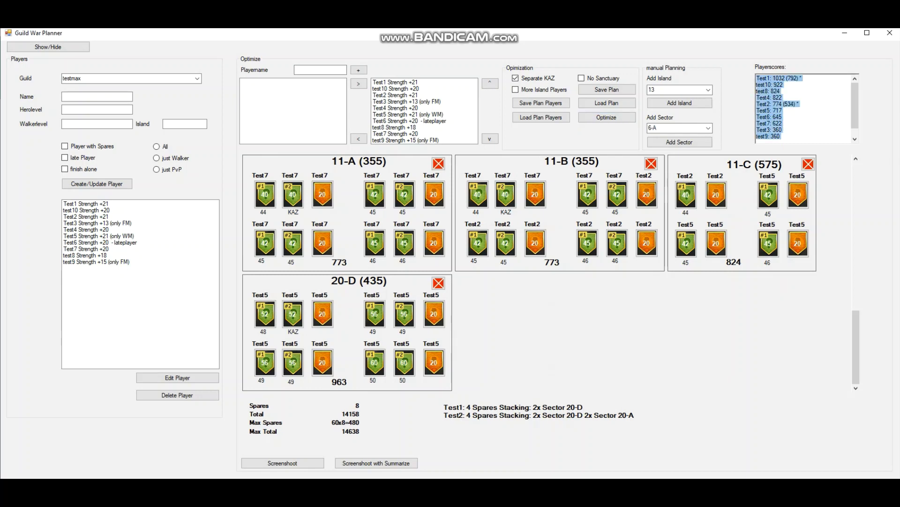
left_click(782, 123)
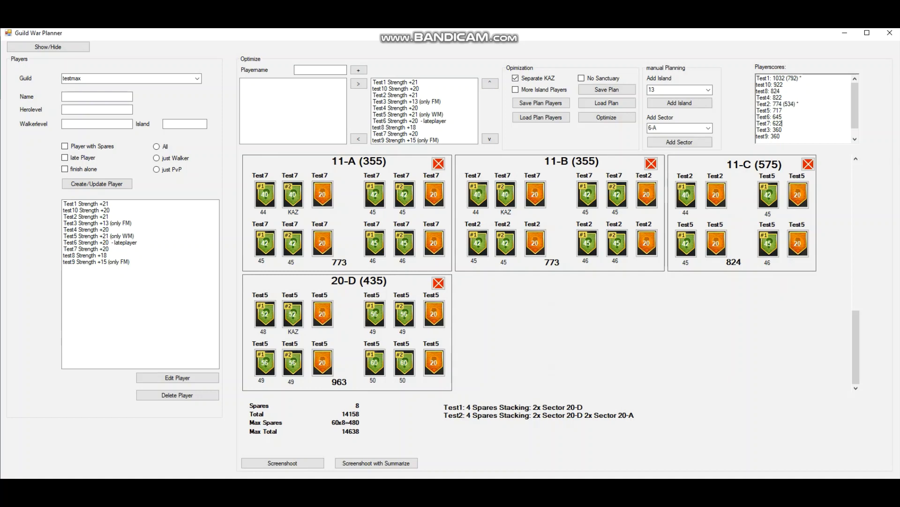
scroll(803, 108, "down", 1)
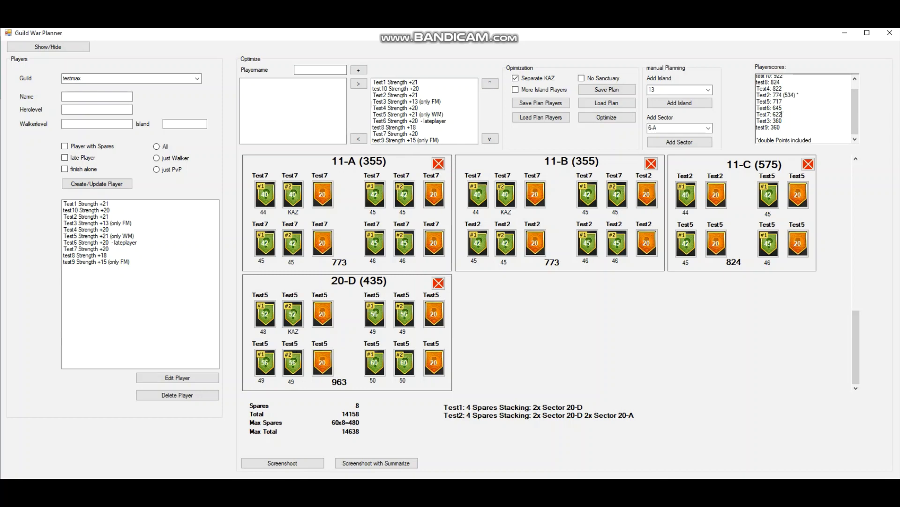
Turn off Separate KAZ and optimize the plan again
left_click(515, 78)
left_click(606, 118)
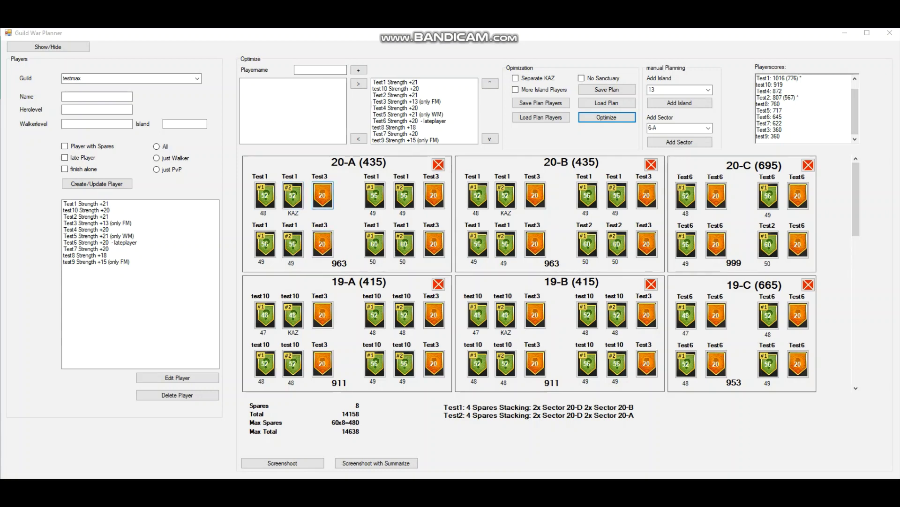
Examine where Test3 (only FM) and the late player Test6 are assigned across the optimized sectors
left_click(407, 101)
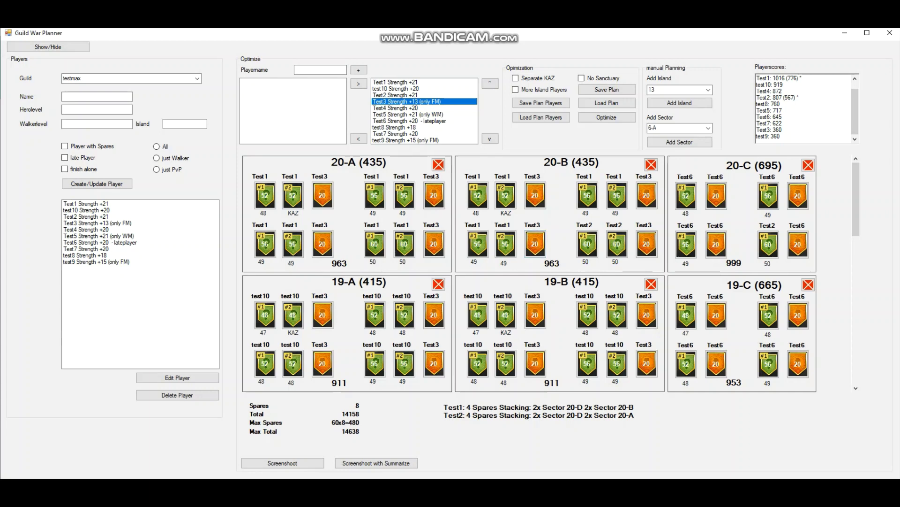
scroll(551, 273, "down", 1)
scroll(550, 273, "down", 1)
scroll(551, 273, "up", 2)
left_click(408, 121)
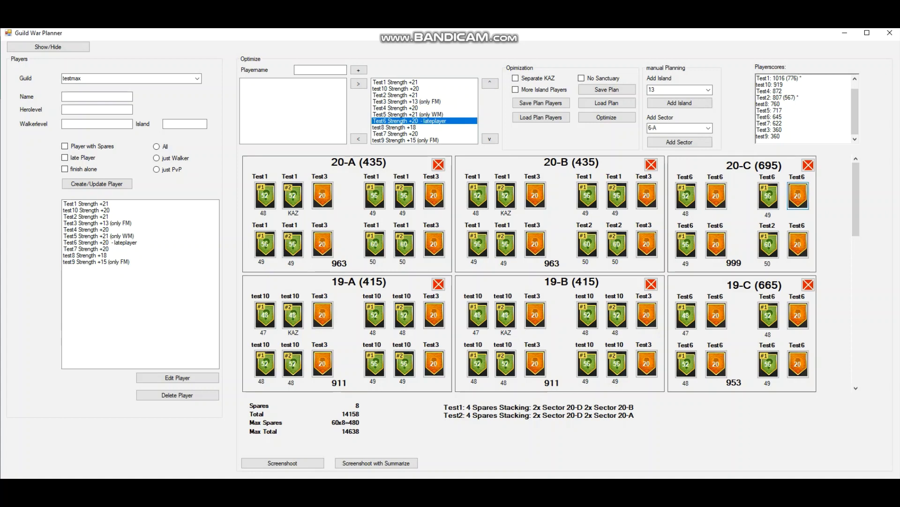
scroll(798, 197, "down", 1)
scroll(798, 244, "up", 1)
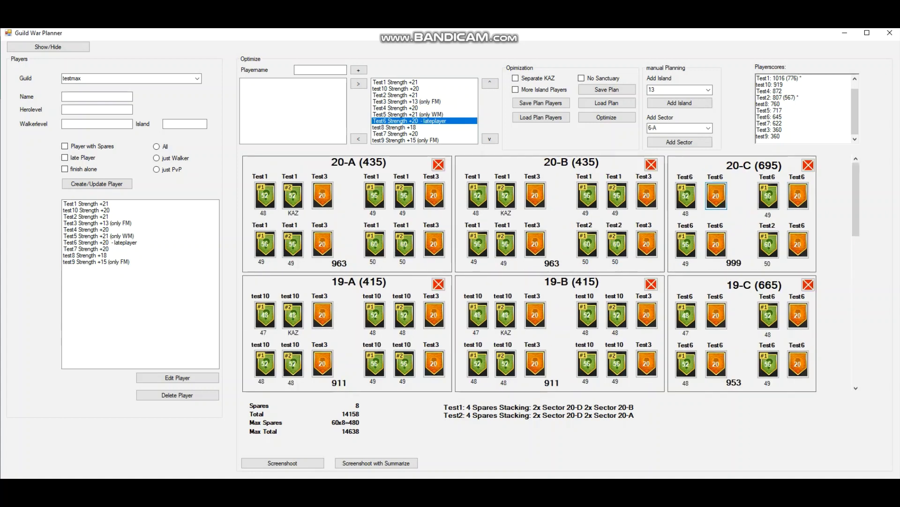
scroll(551, 272, "down", 3)
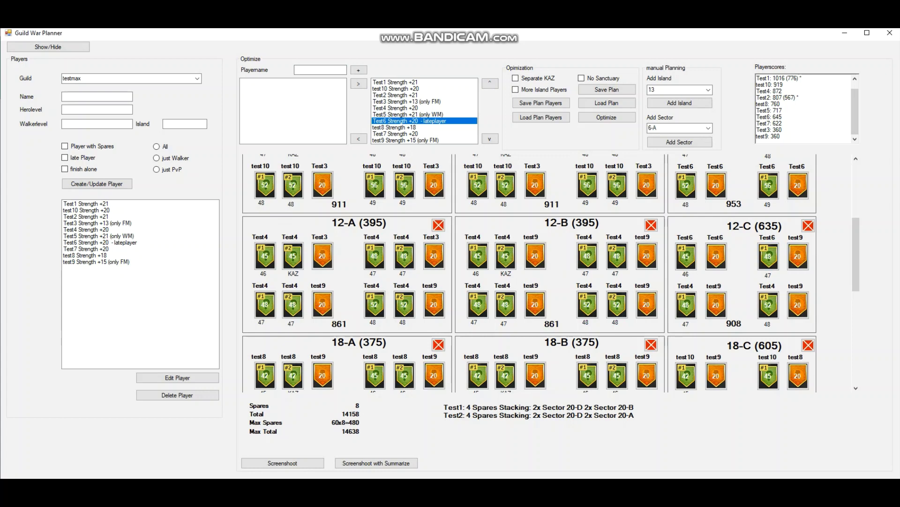
scroll(551, 272, "up", 3)
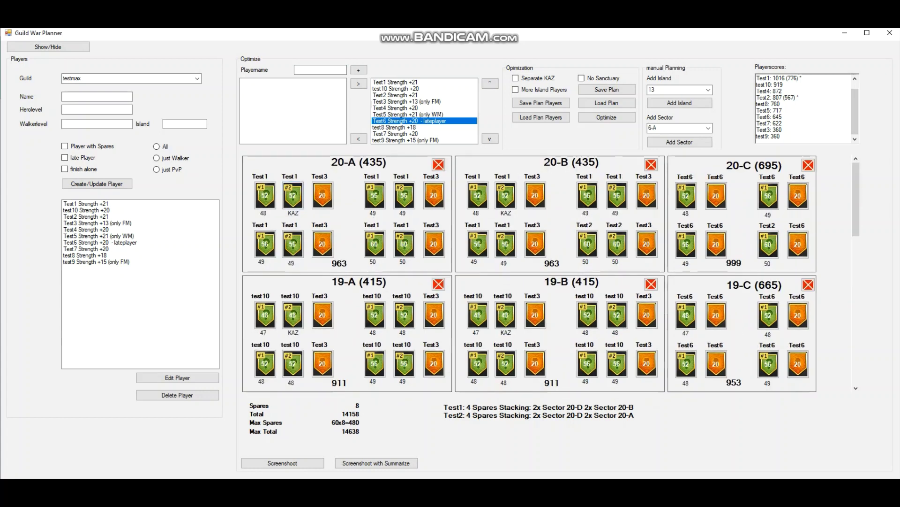
Check the guild entries for Test7 and Test3 and review the planned sectors down to 20-D
left_click(86, 249)
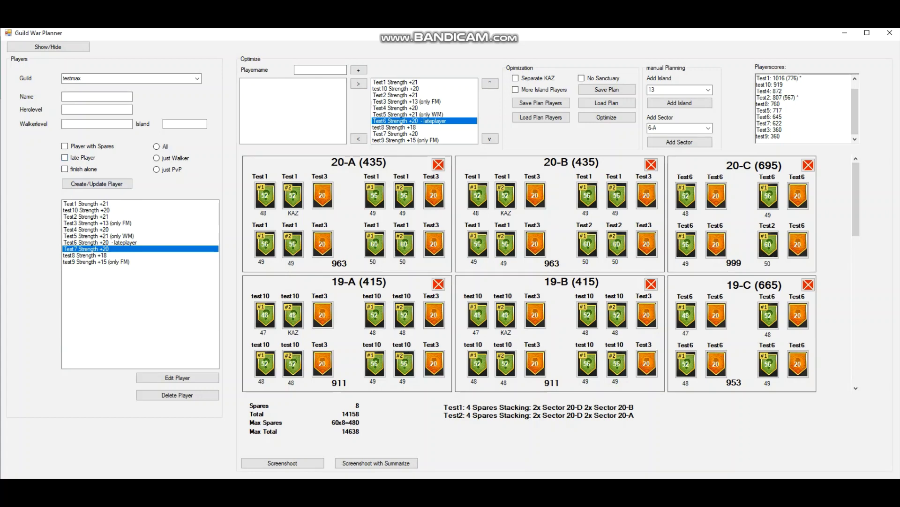
left_click(97, 222)
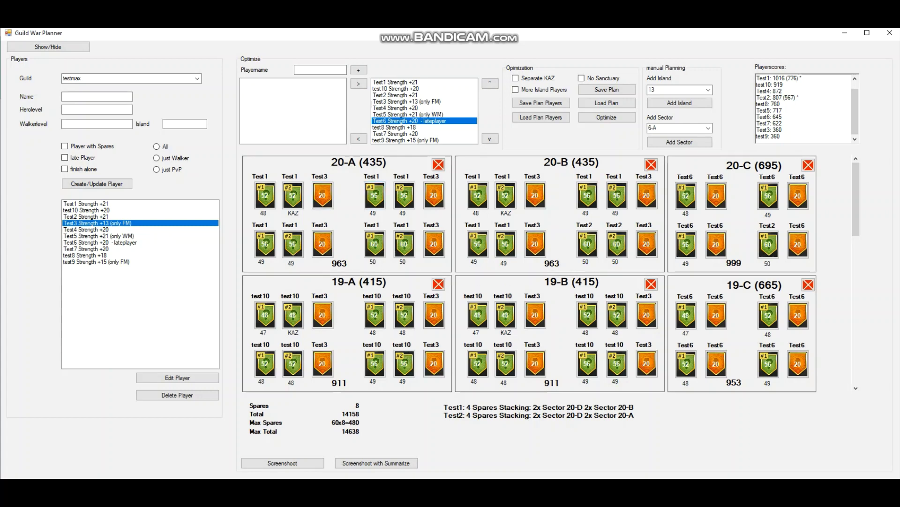
left_click(434, 195)
scroll(551, 273, "down", 10)
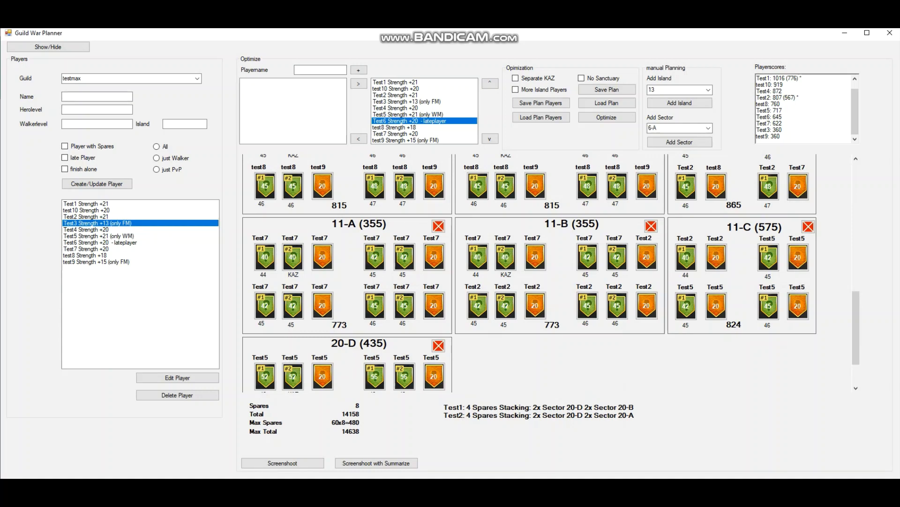
scroll(405, 307, "down", 2)
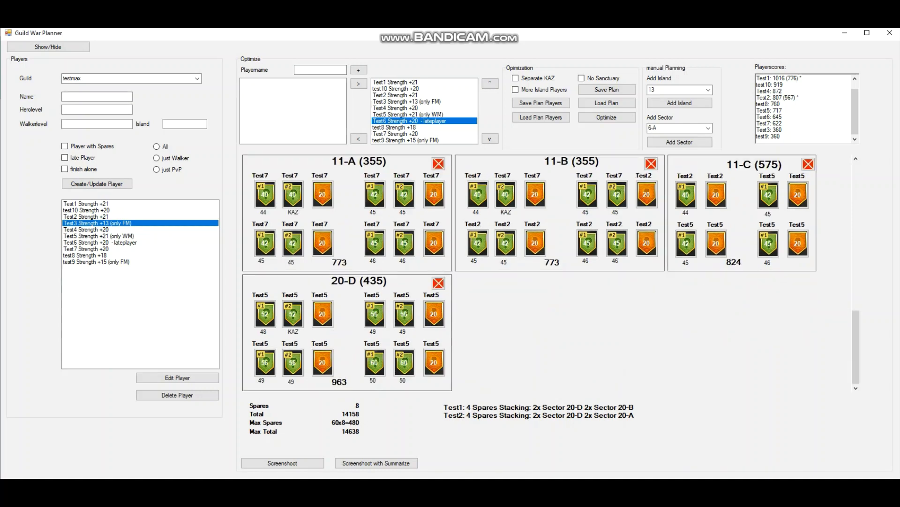
scroll(404, 307, "up", 5)
scroll(405, 301, "up", 4)
Remove test8 and test9 from the plan's selected players and optimize the plan again
left_click(405, 140)
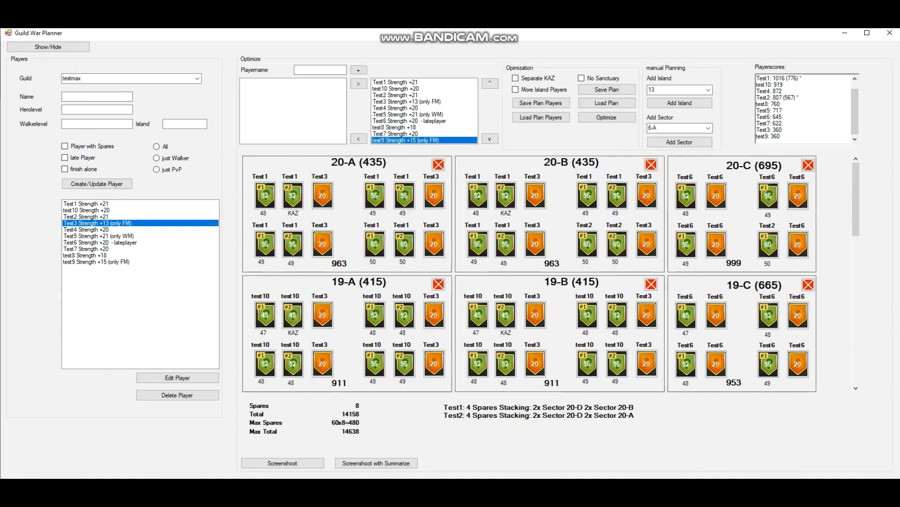
left_click(405, 134)
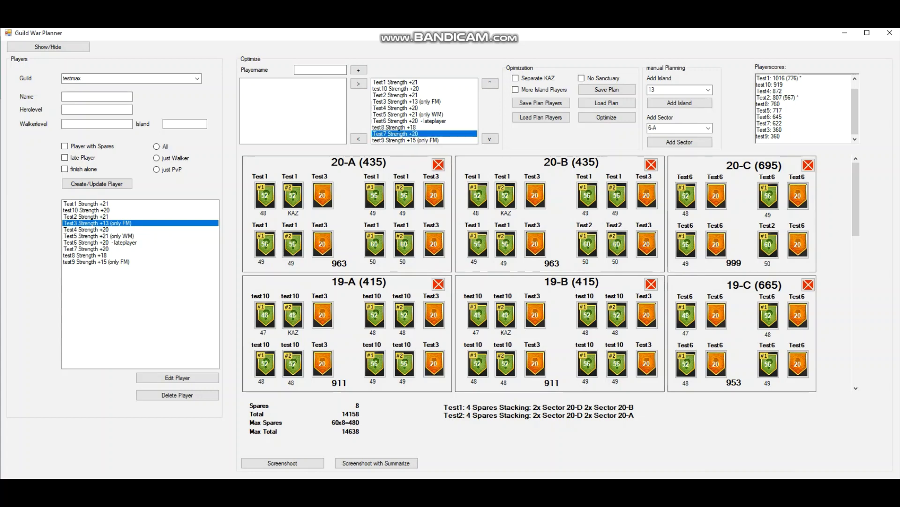
left_click(405, 127)
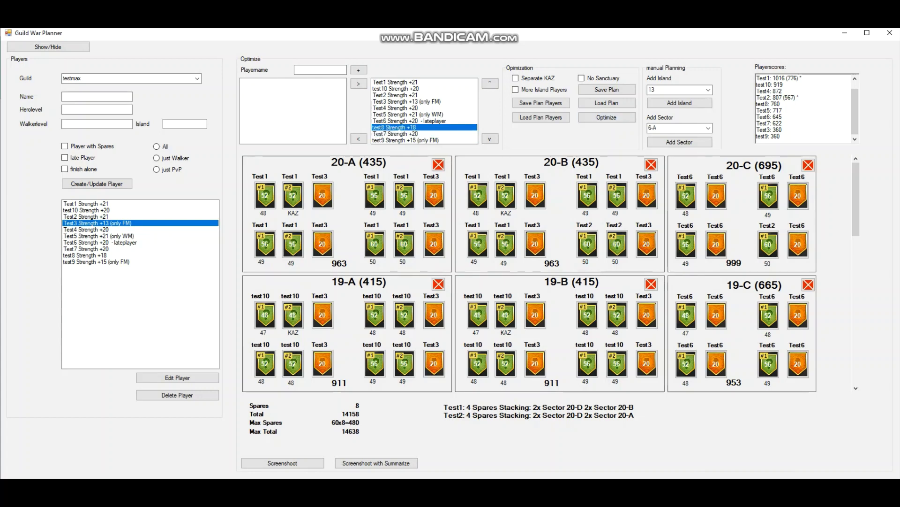
left_click(358, 139)
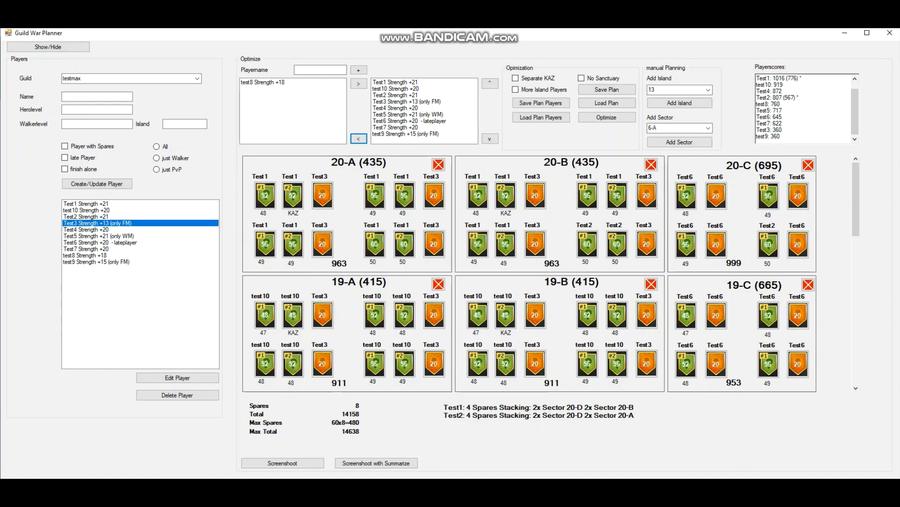
left_click(405, 94)
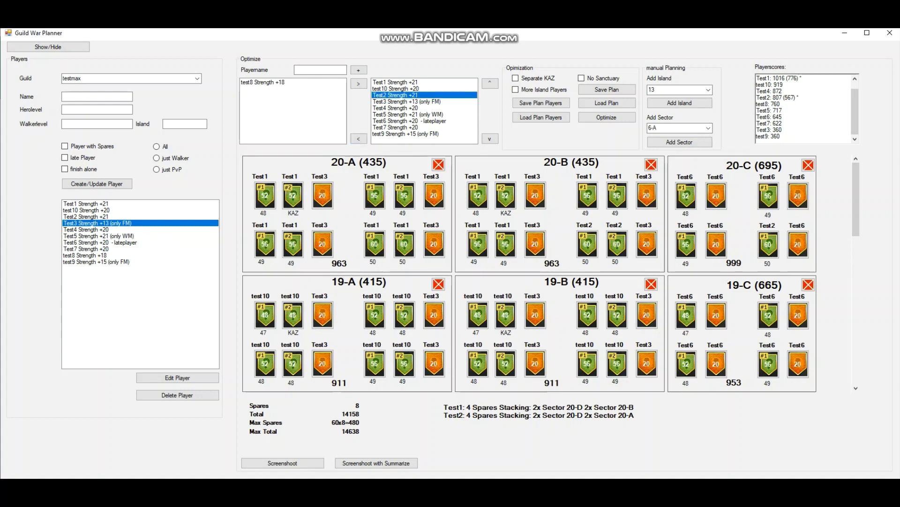
left_click(405, 134)
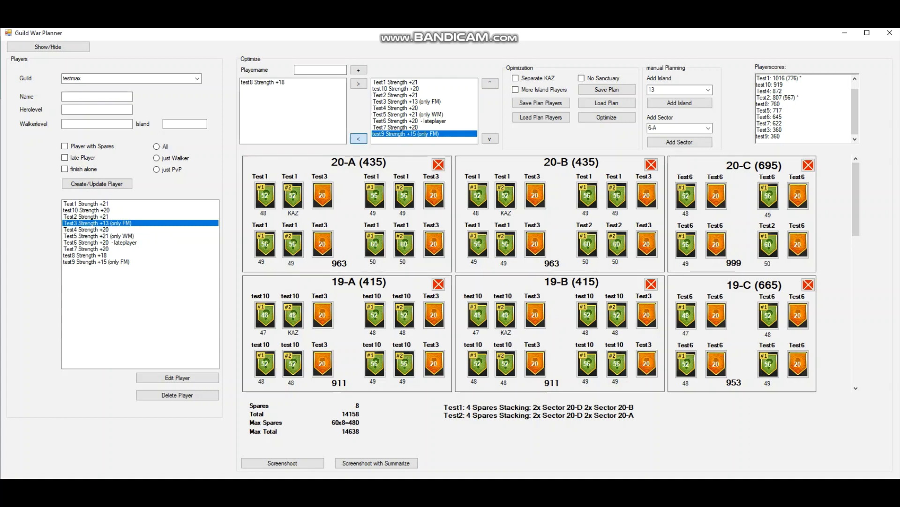
left_click(358, 138)
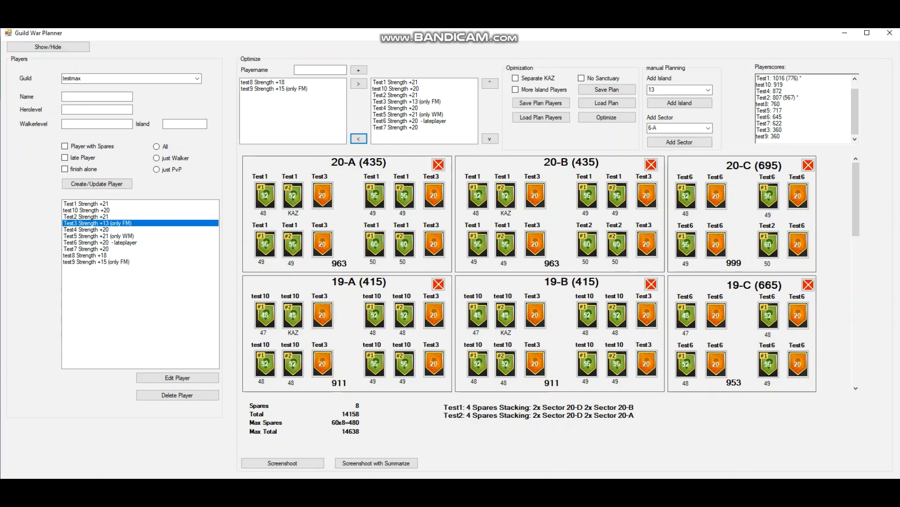
left_click(606, 117)
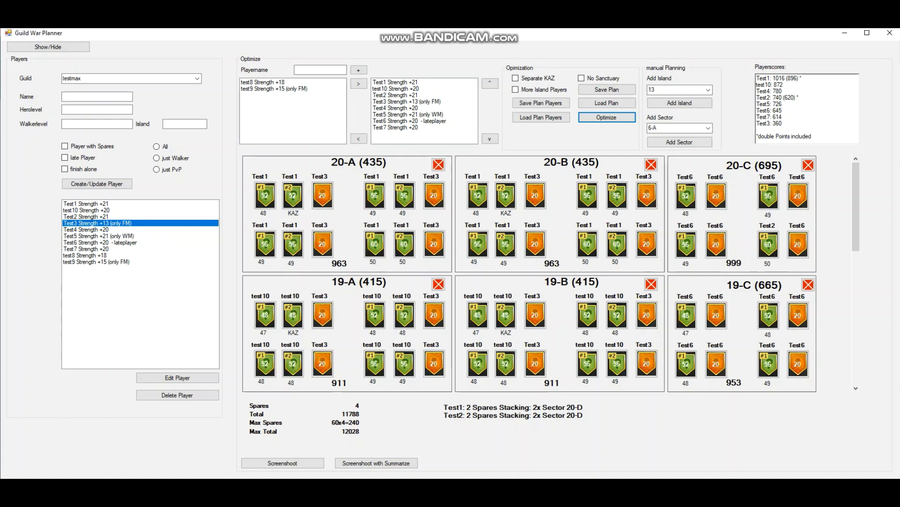
Examine the sector assignments of the reduced-roster plan, comparing sector 20-D with 20-A and the islands between
scroll(551, 273, "down", 5)
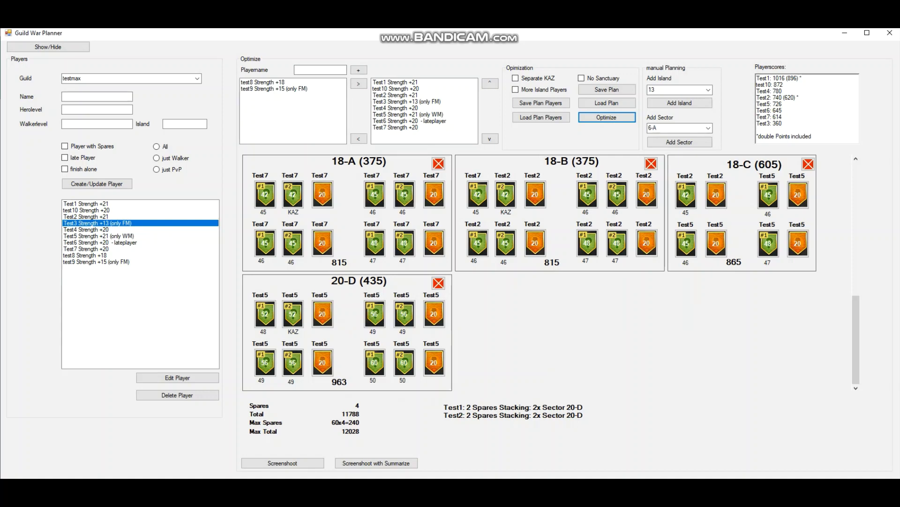
left_click(374, 362)
scroll(529, 272, "up", 1)
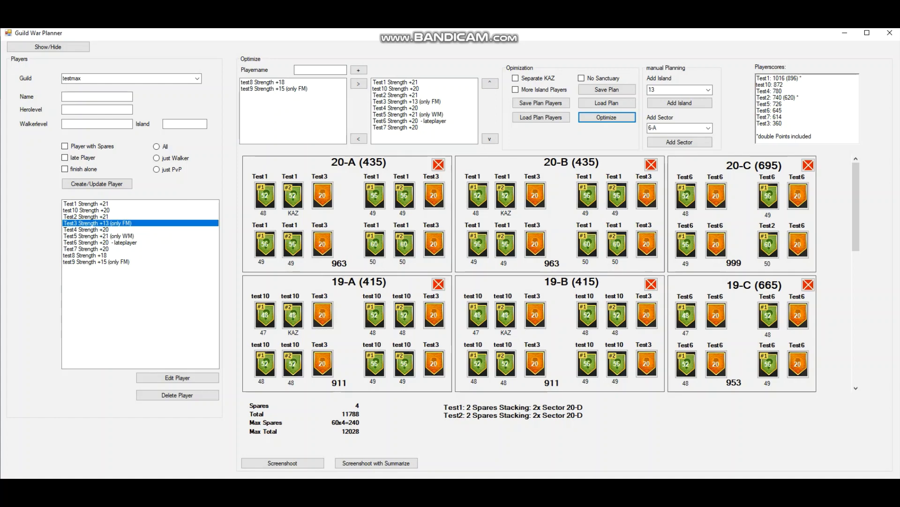
left_click(322, 244)
left_click(375, 244)
left_click(322, 243)
scroll(551, 269, "down", 1)
scroll(551, 272, "down", 3)
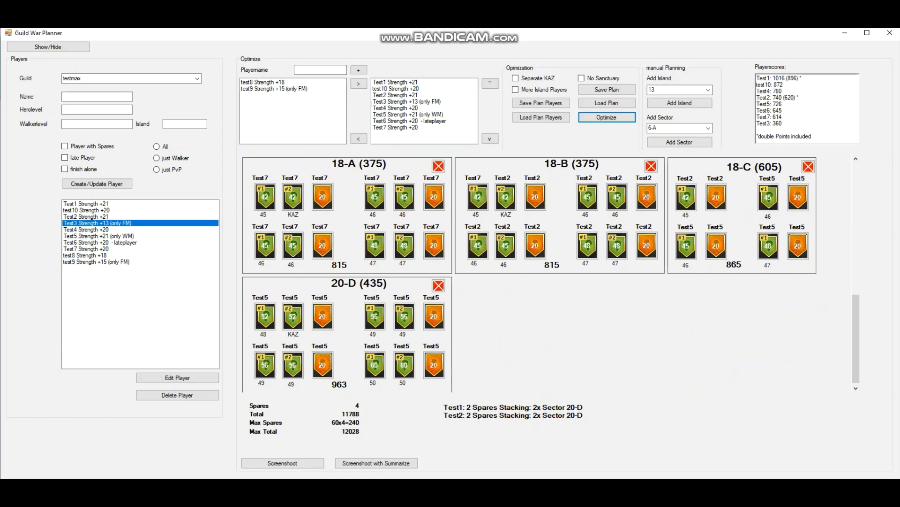
scroll(530, 272, "up", 4)
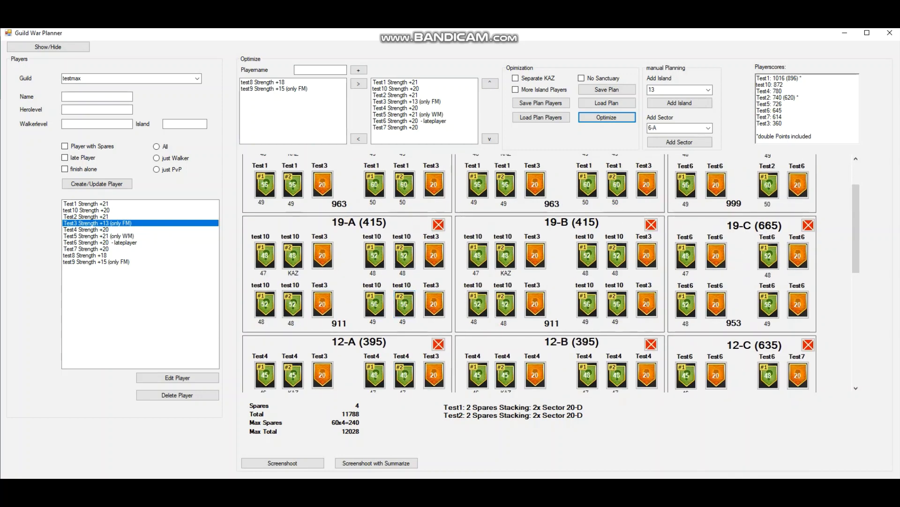